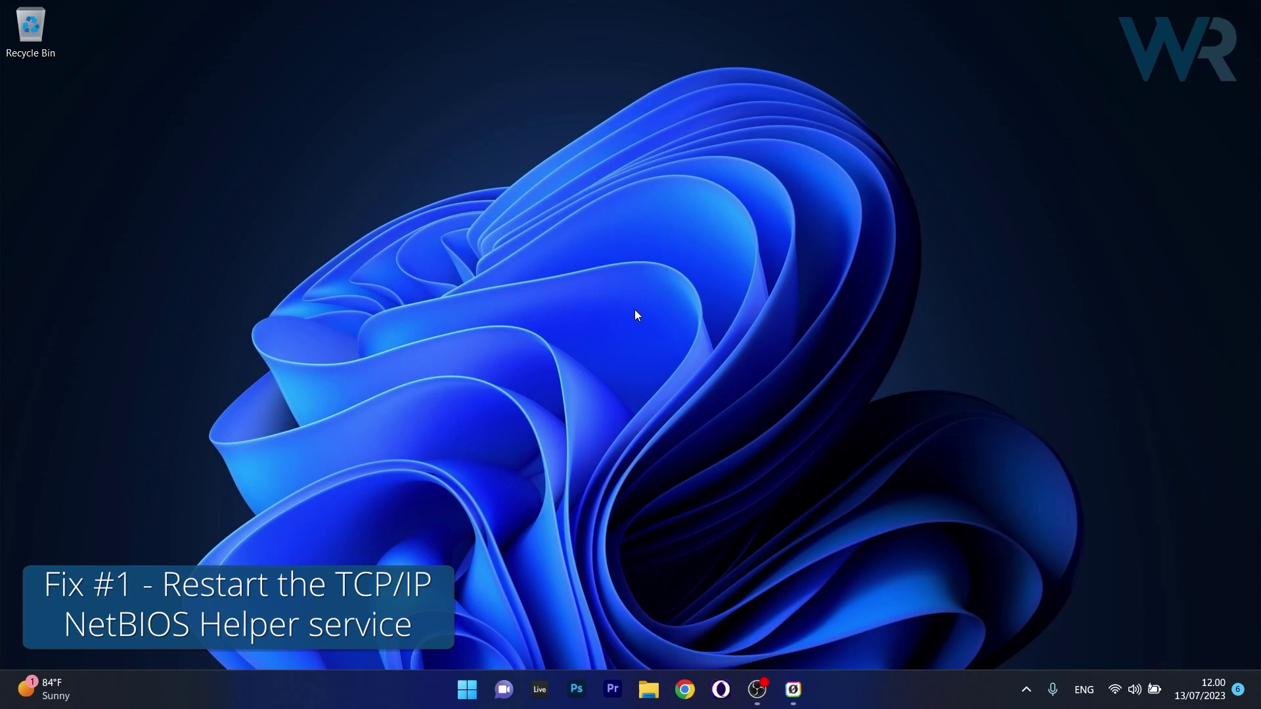
Step: Find and launch the Services console through a Start search for 'services'
left_click(467, 690)
type("services")
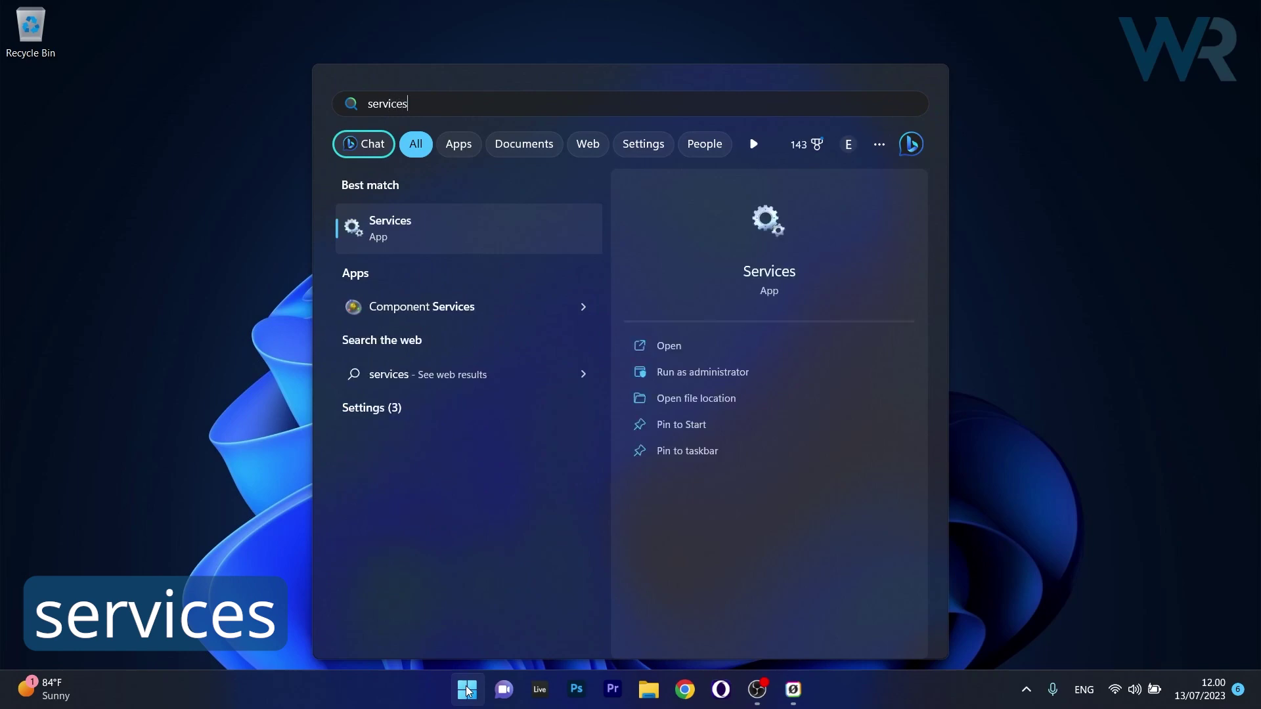
left_click(463, 230)
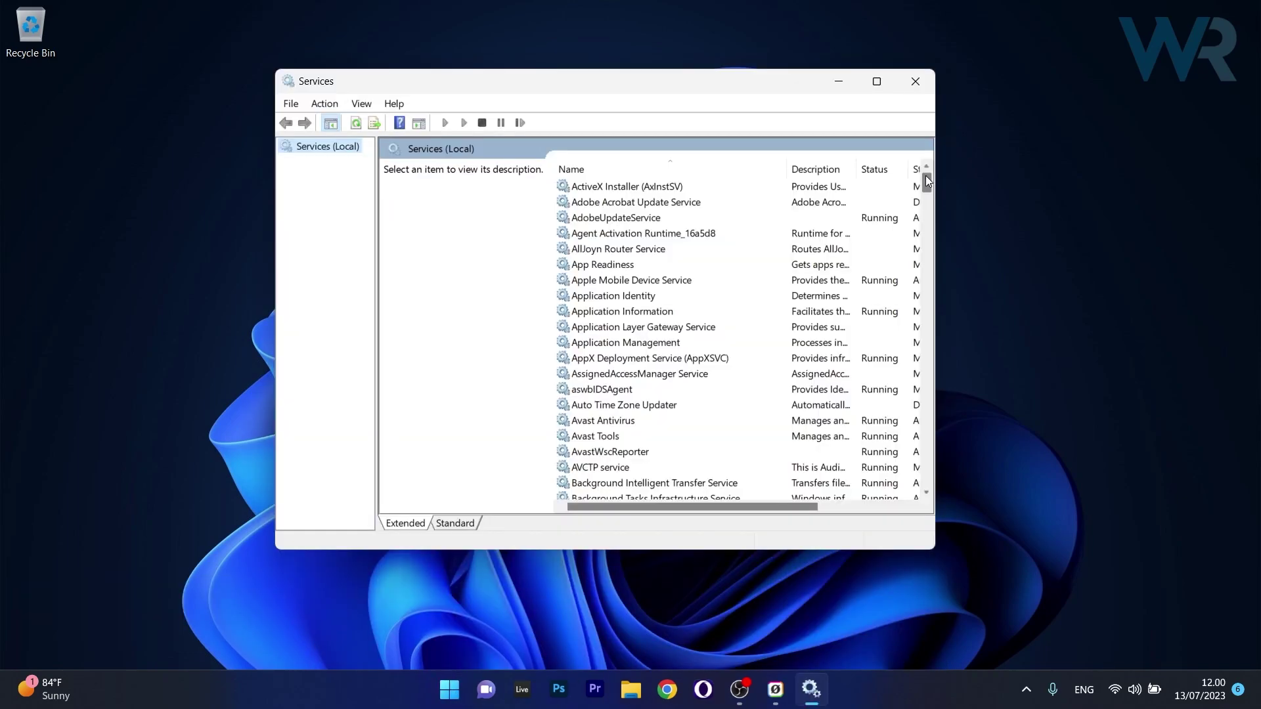
left_click_drag(935, 209, 926, 413)
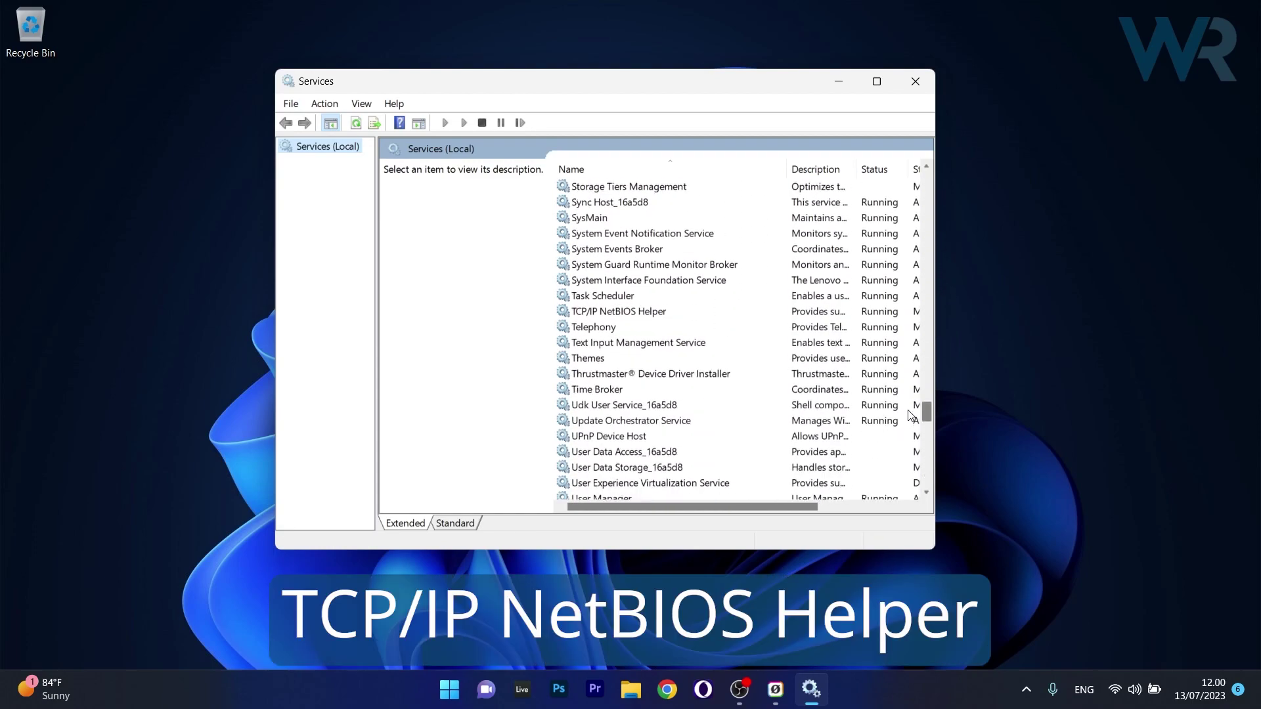
Step: Set TCP/IP NetBIOS Helper's startup type to Automatic, apply it, and close Services
double_click(661, 312)
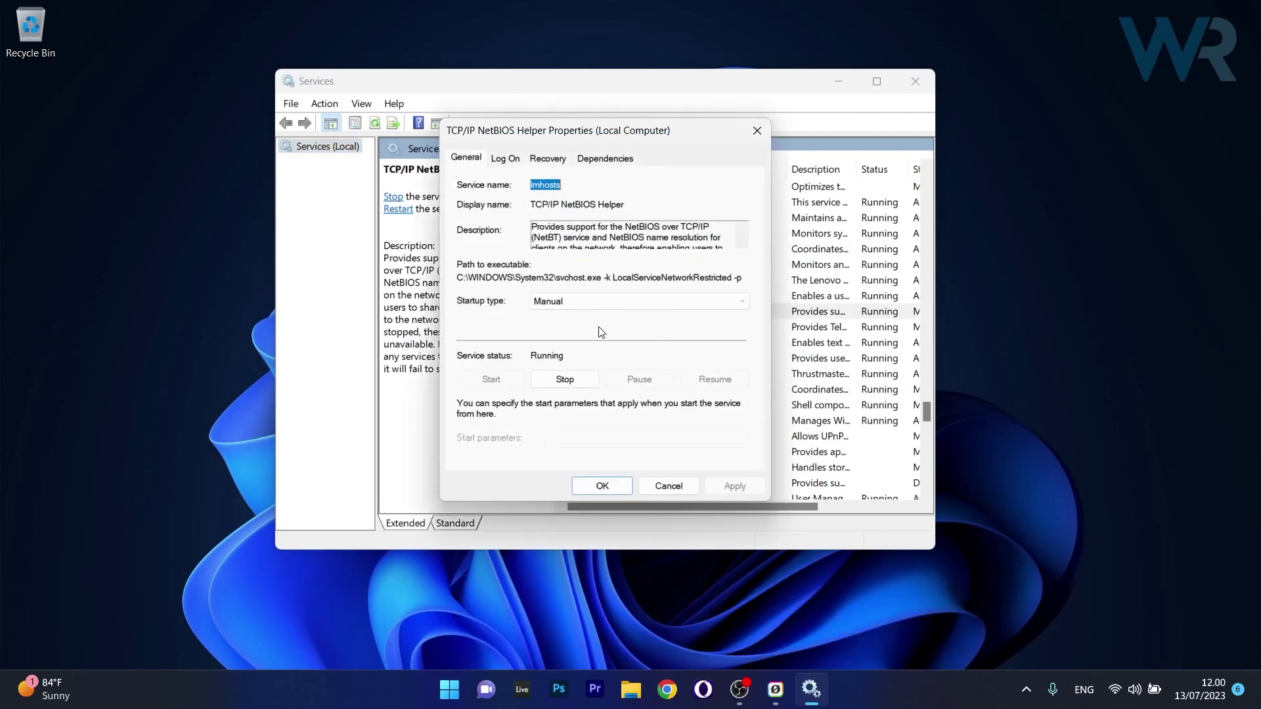
left_click(647, 303)
left_click(555, 327)
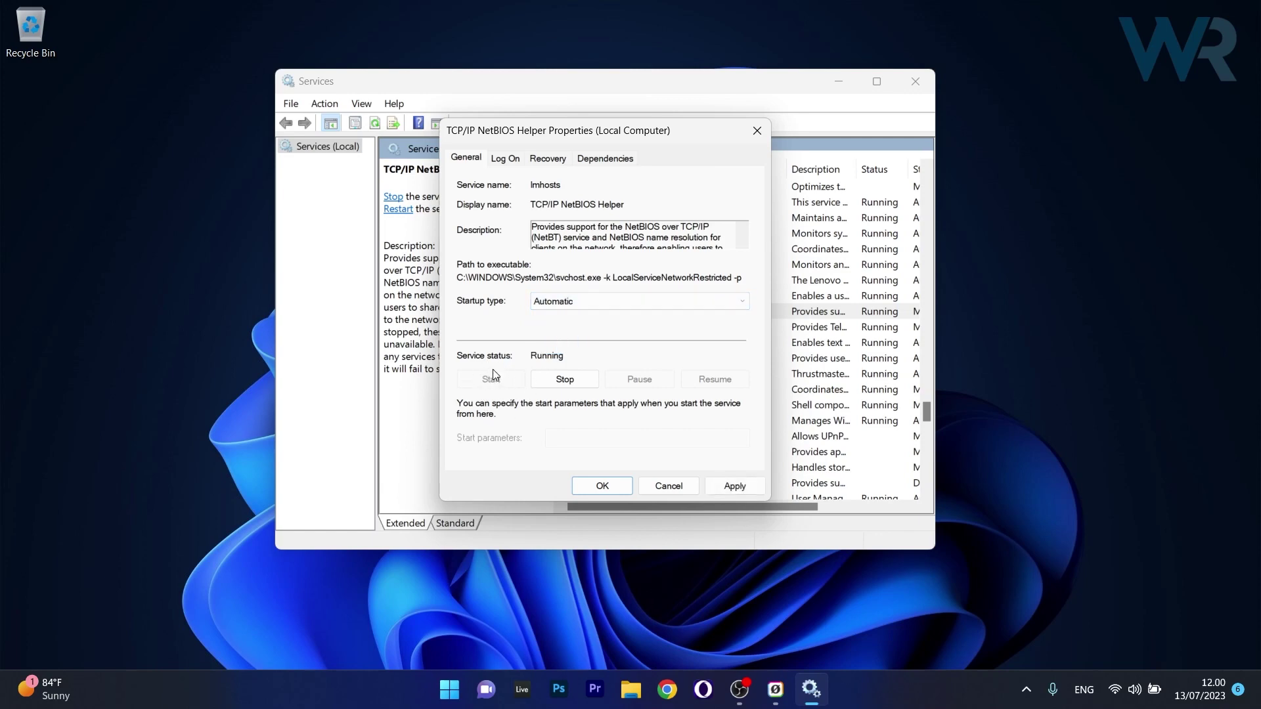
left_click(733, 486)
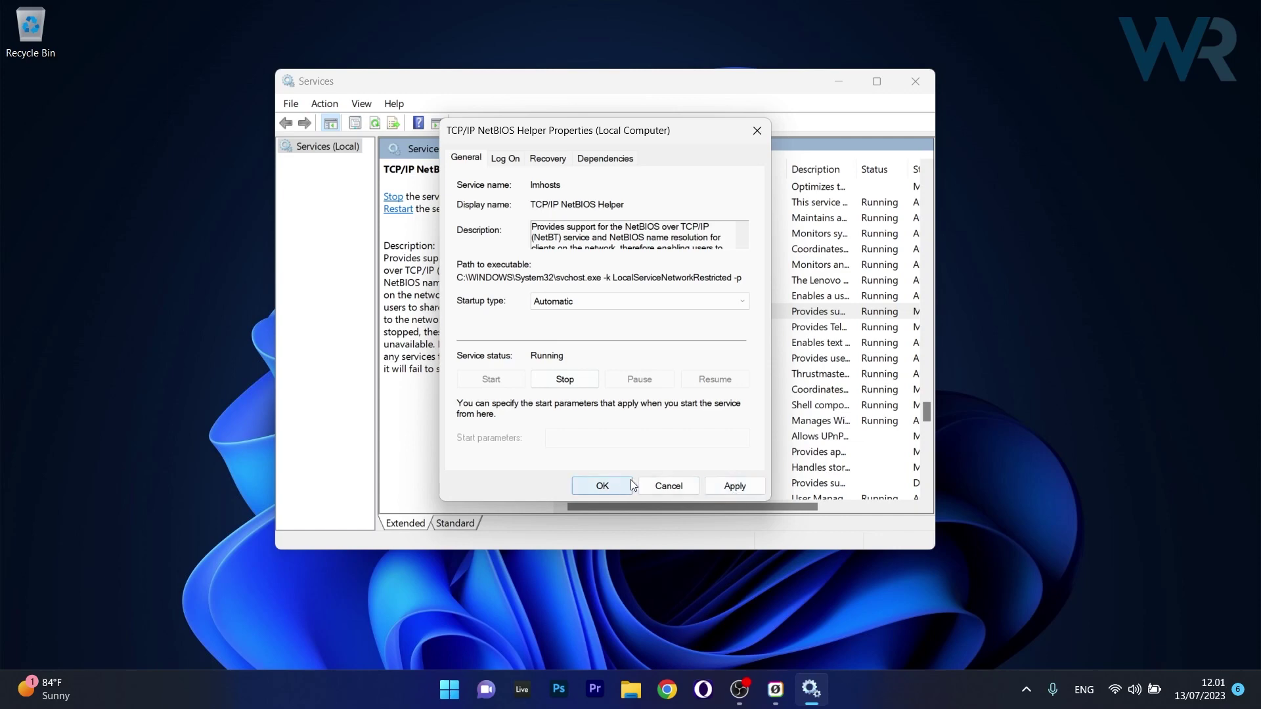
left_click(668, 486)
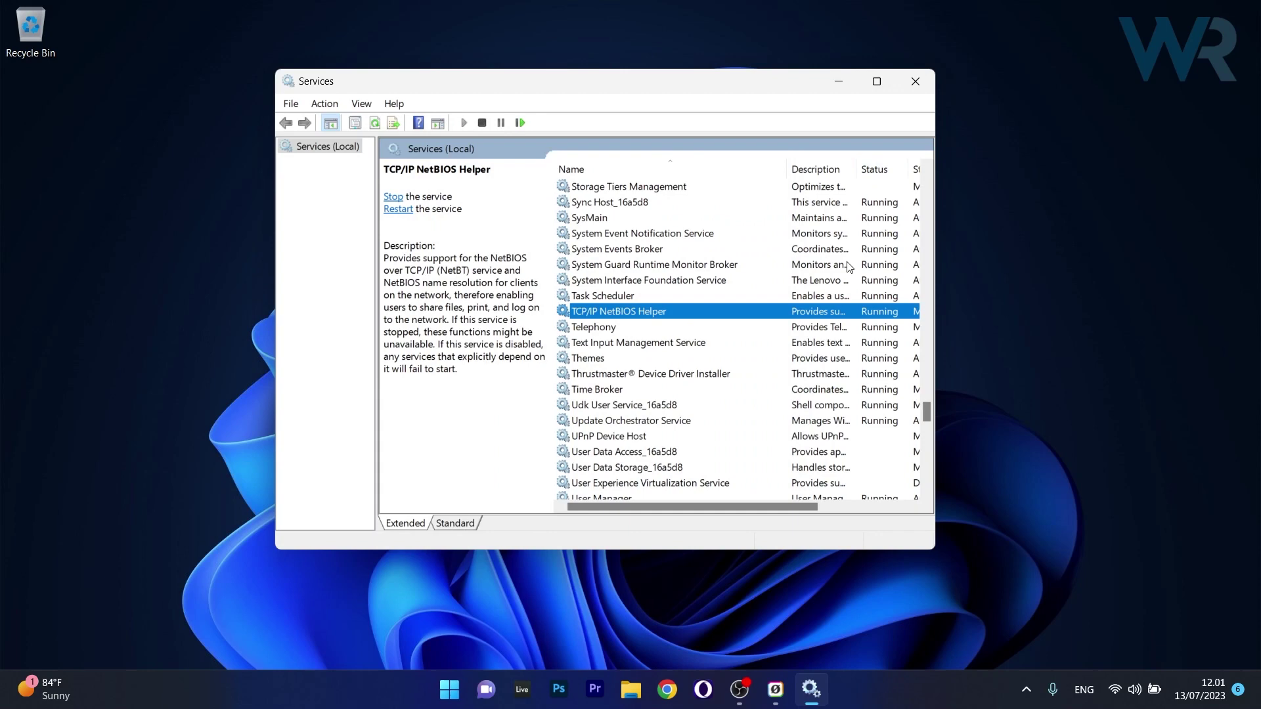
left_click(908, 90)
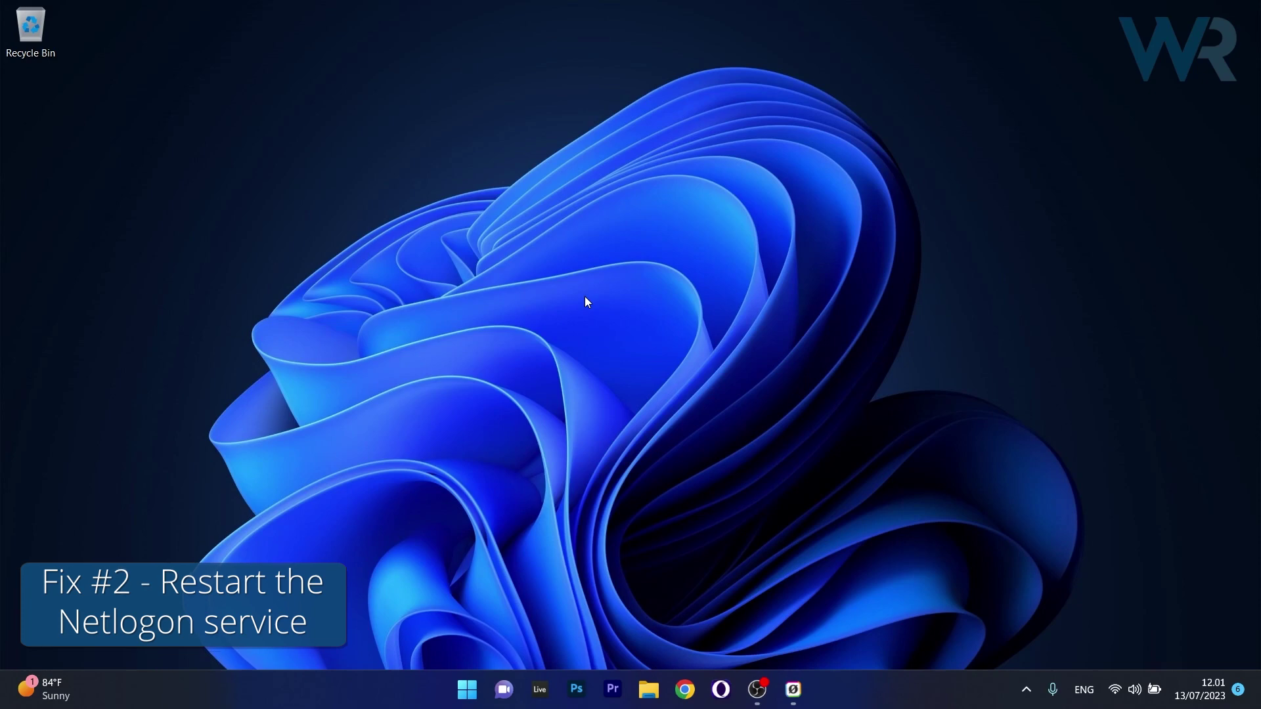
Step: Launch Services again from a Start search for 'services'
left_click(462, 693)
type("services")
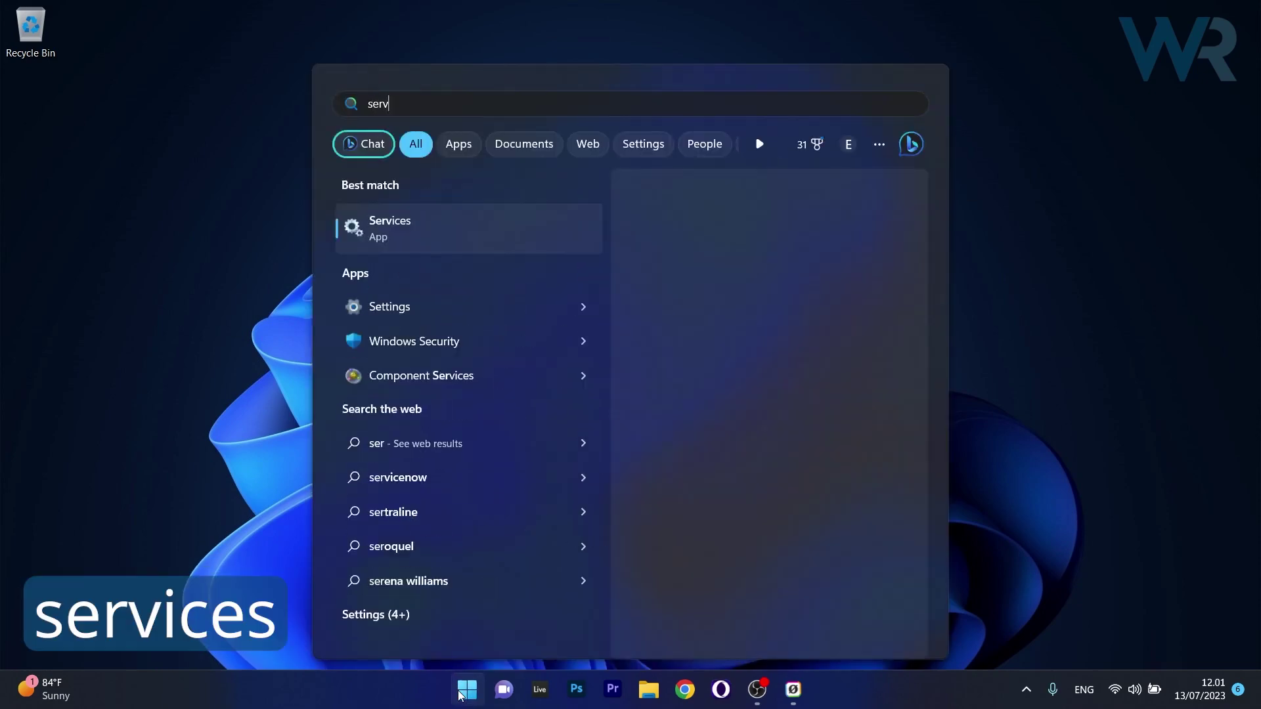
left_click(477, 226)
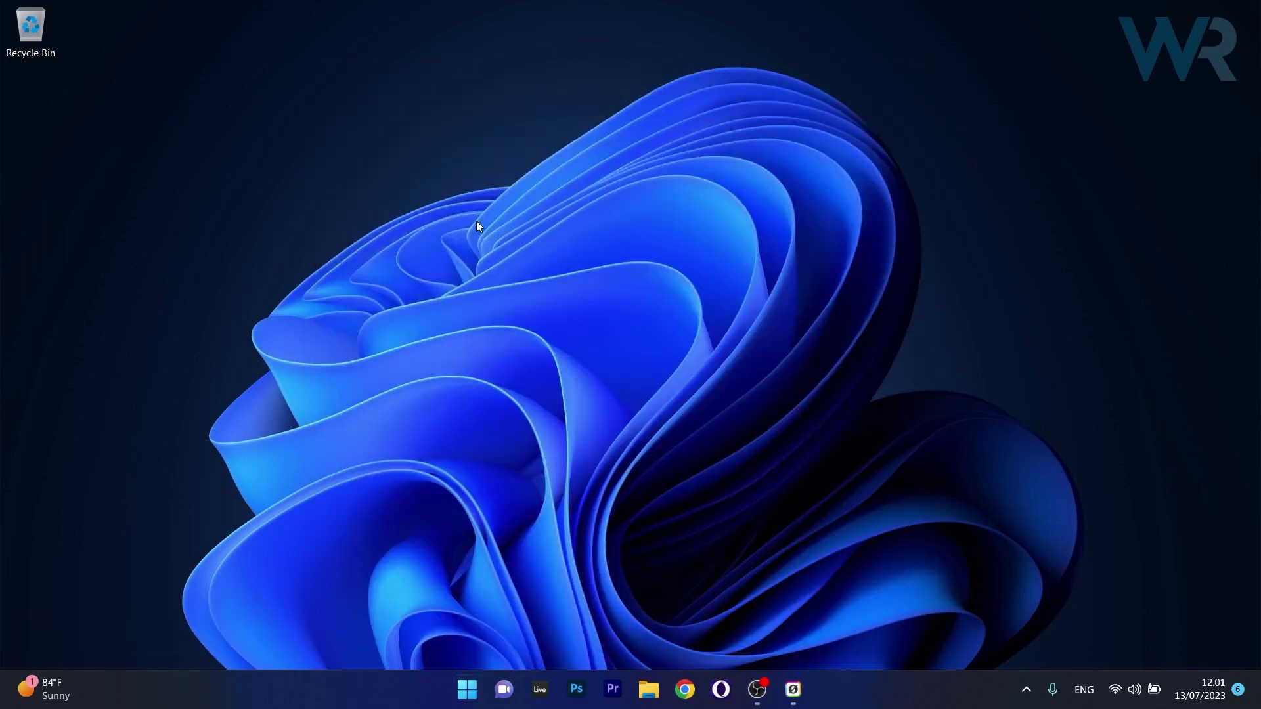
left_click_drag(922, 187, 923, 331)
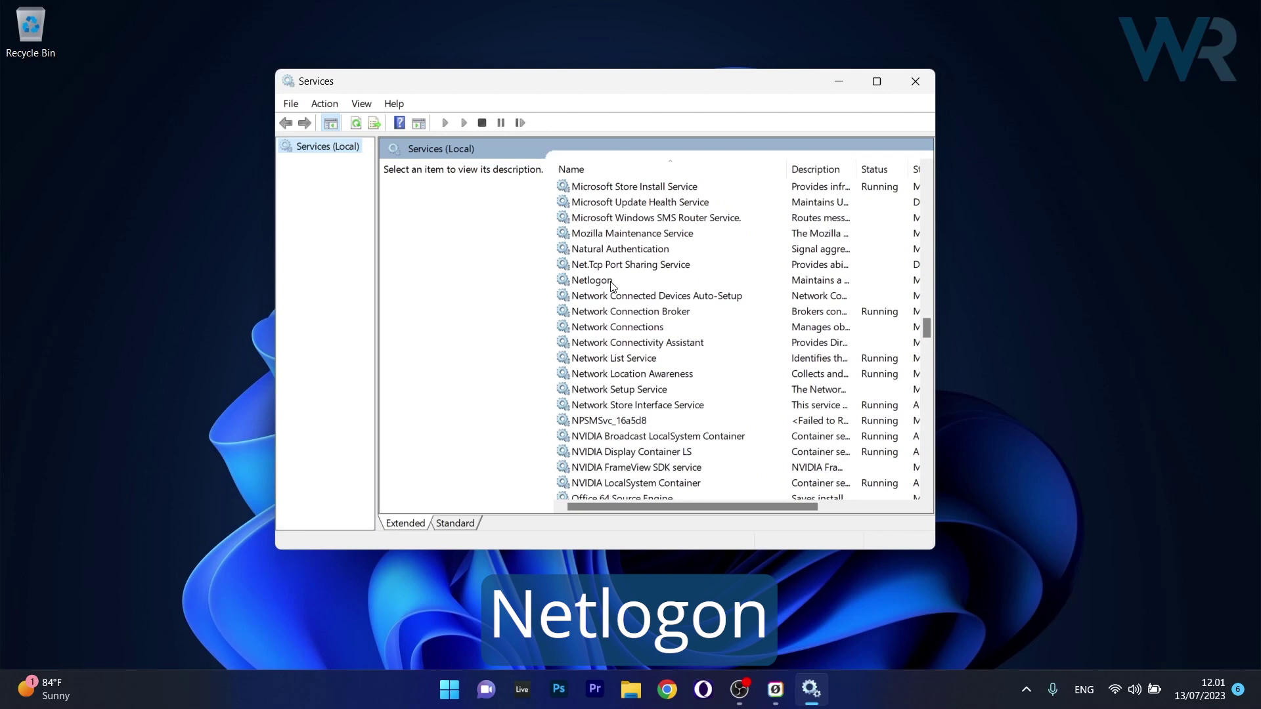
Step: Set Netlogon's startup type to Automatic, start the service, and close Services
double_click(617, 284)
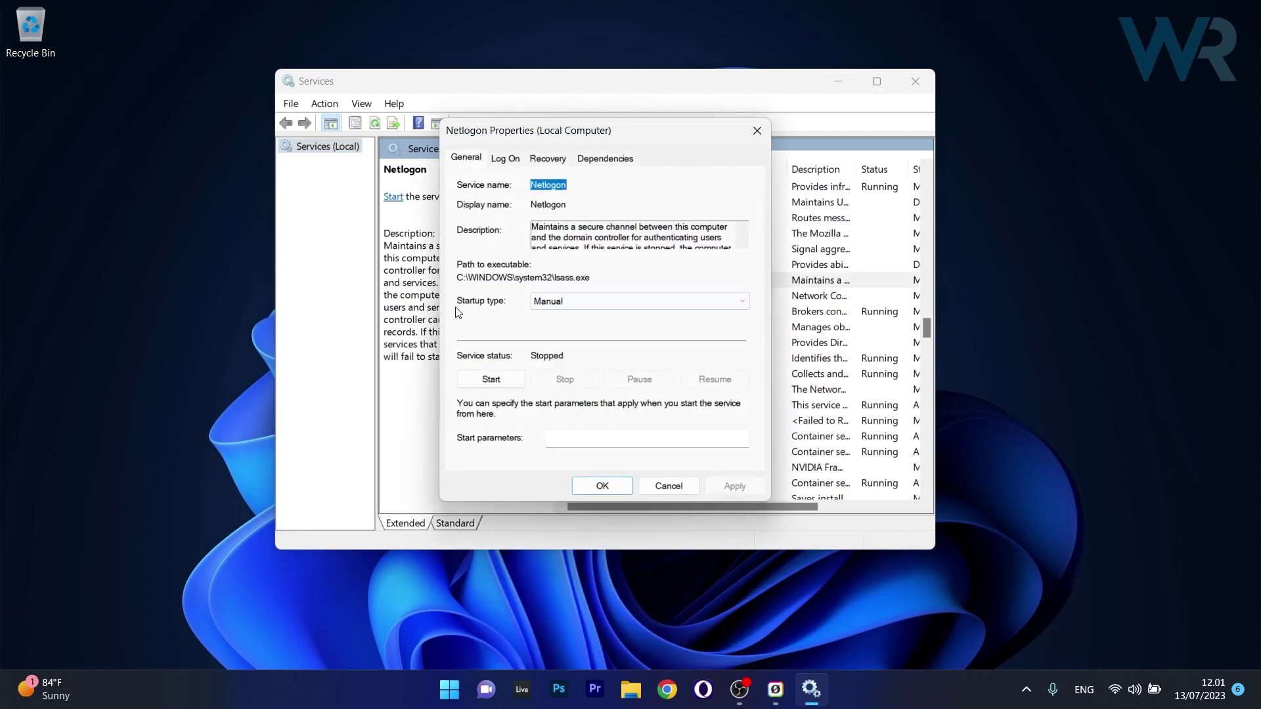
left_click(663, 297)
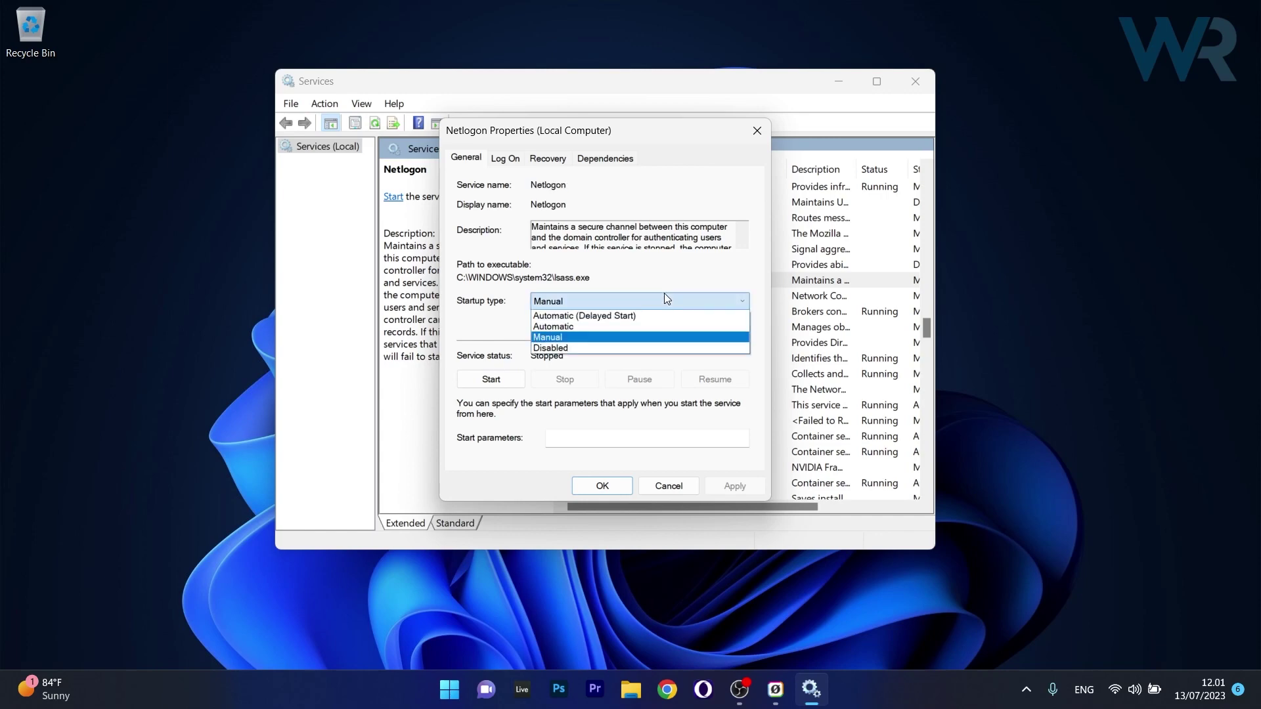
left_click(570, 327)
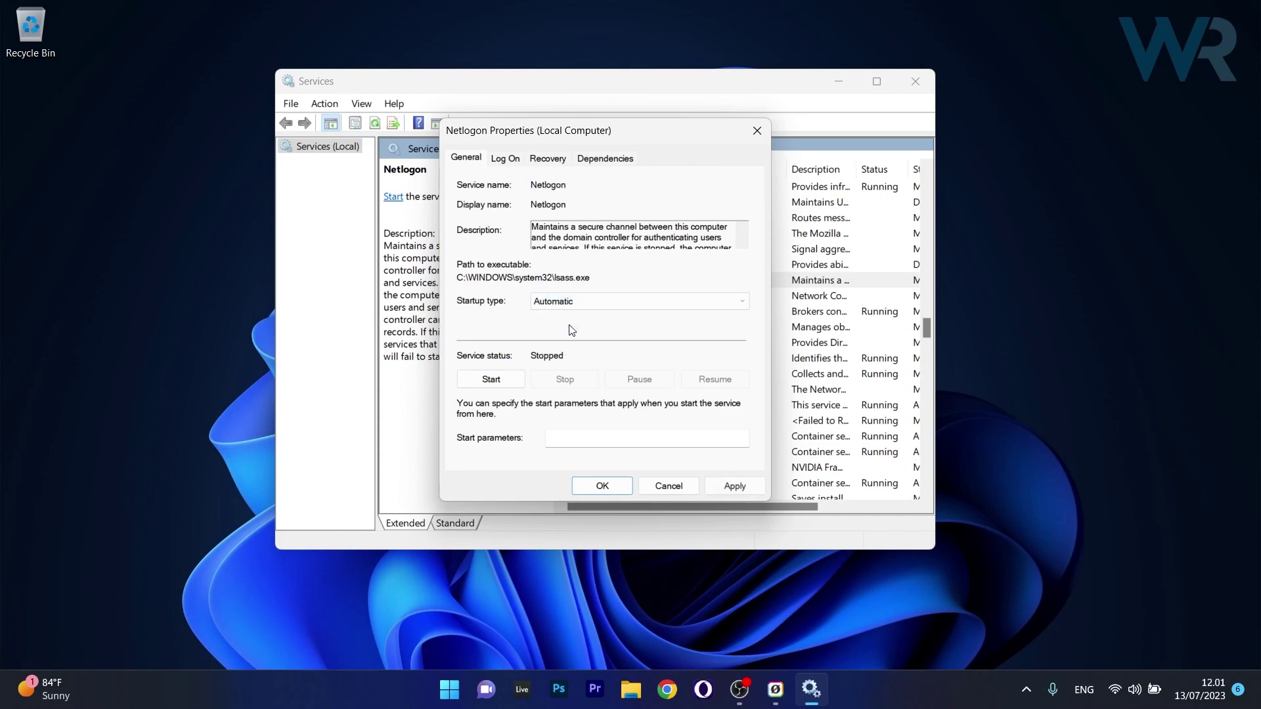
left_click(493, 381)
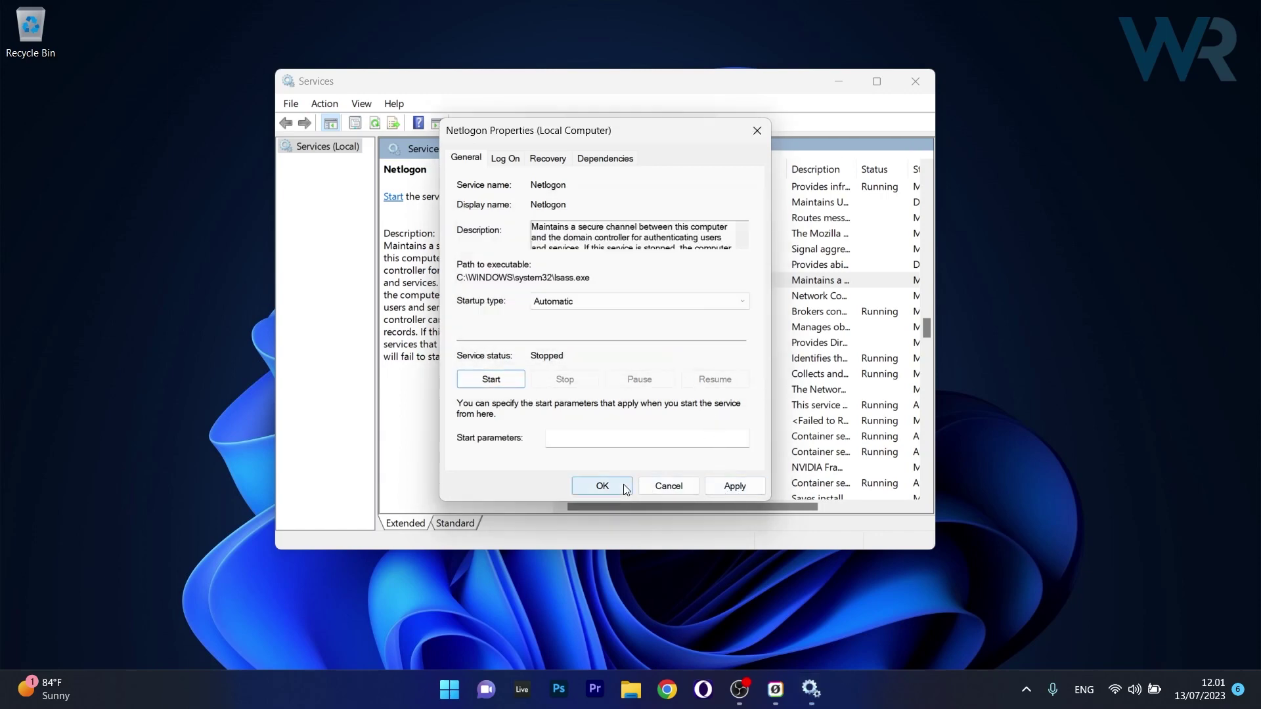
left_click(668, 487)
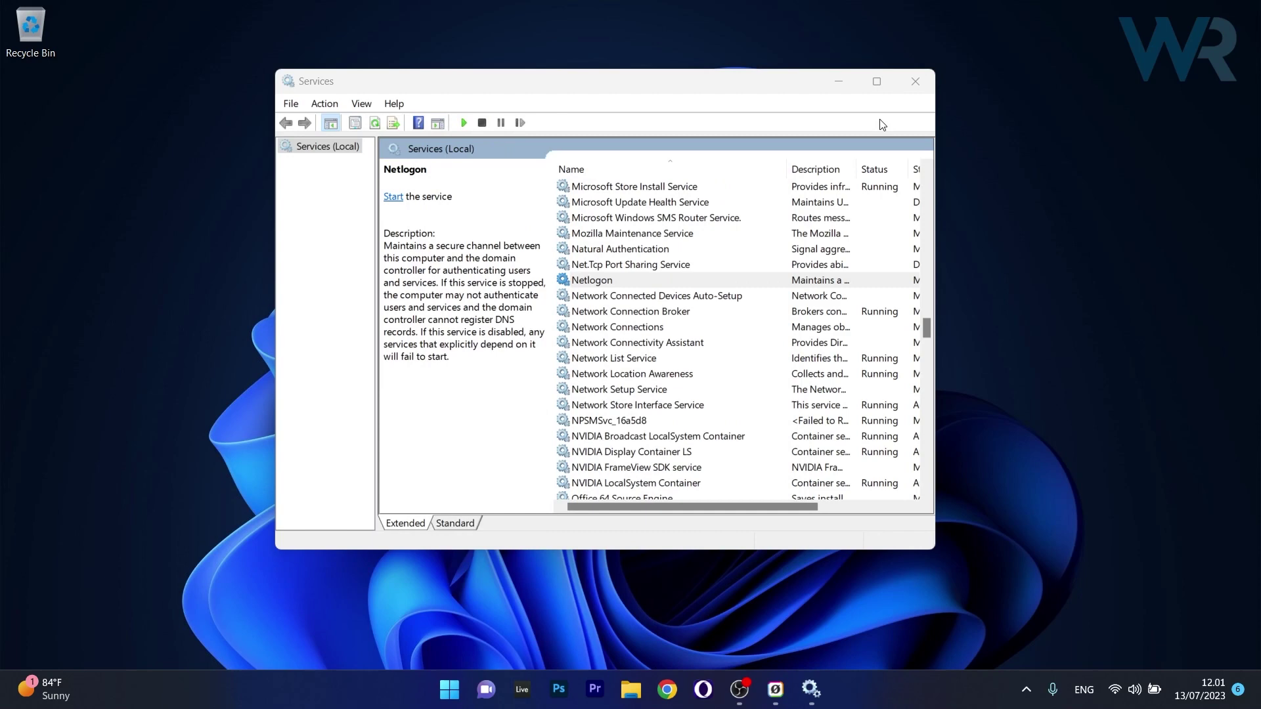
left_click(914, 83)
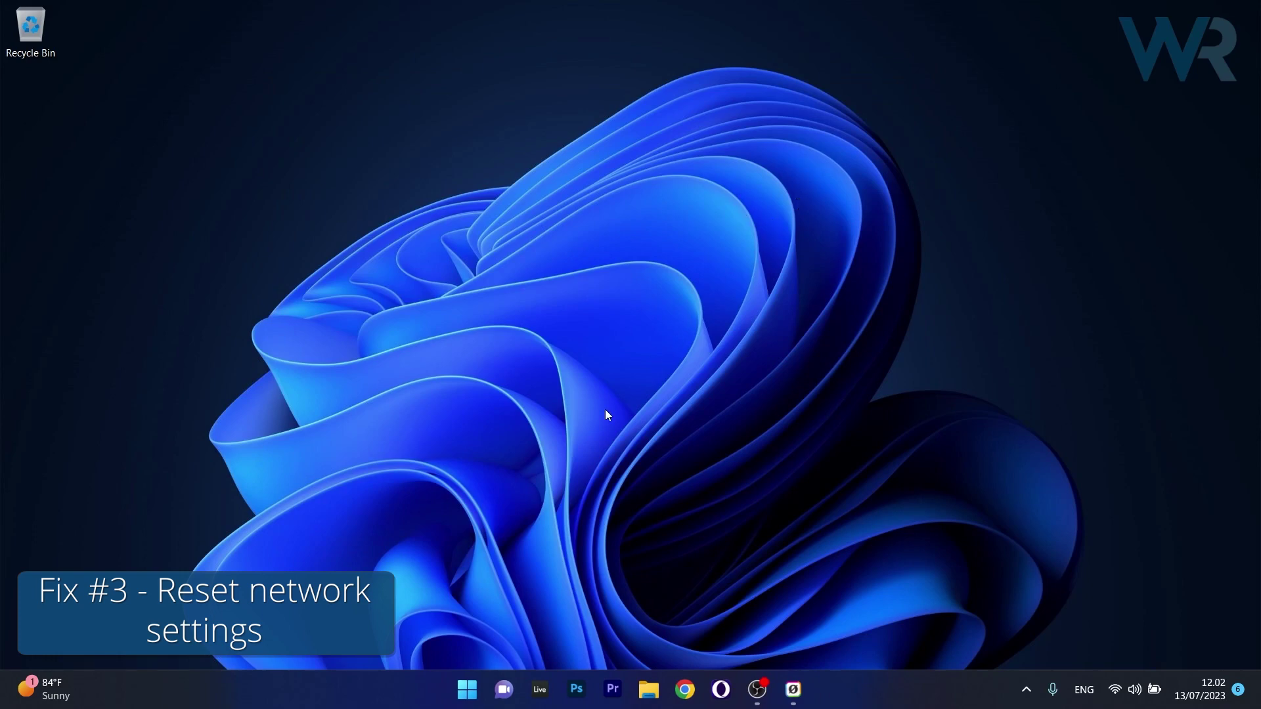
Step: Open Settings and go through Network & internet to Advanced network settings, down to More settings
left_click(467, 689)
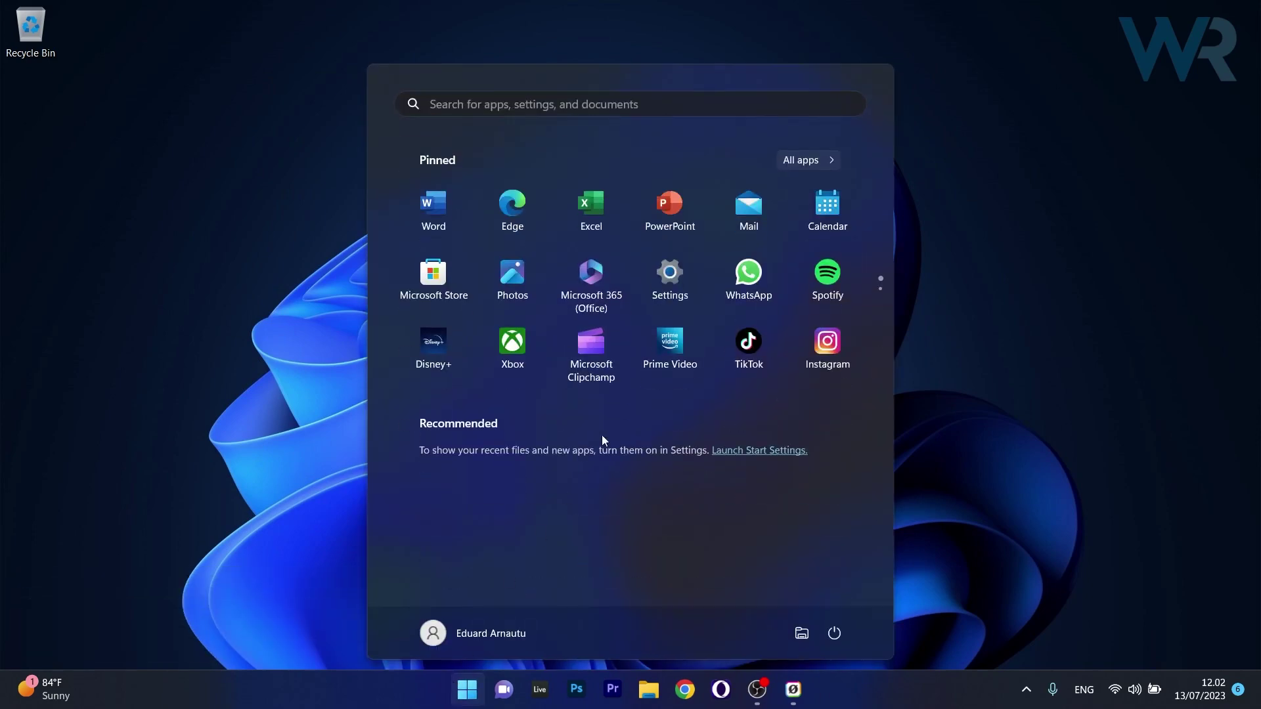
left_click(670, 276)
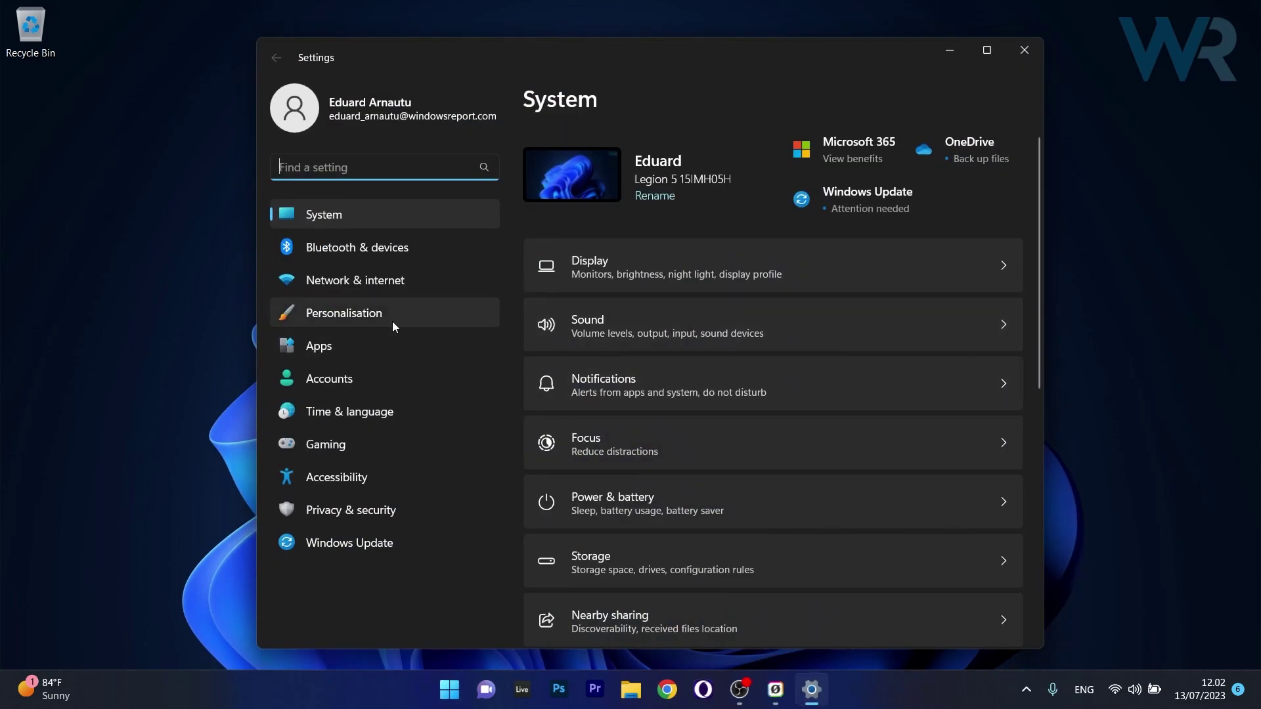
left_click(396, 282)
left_click_drag(1038, 251, 1014, 361)
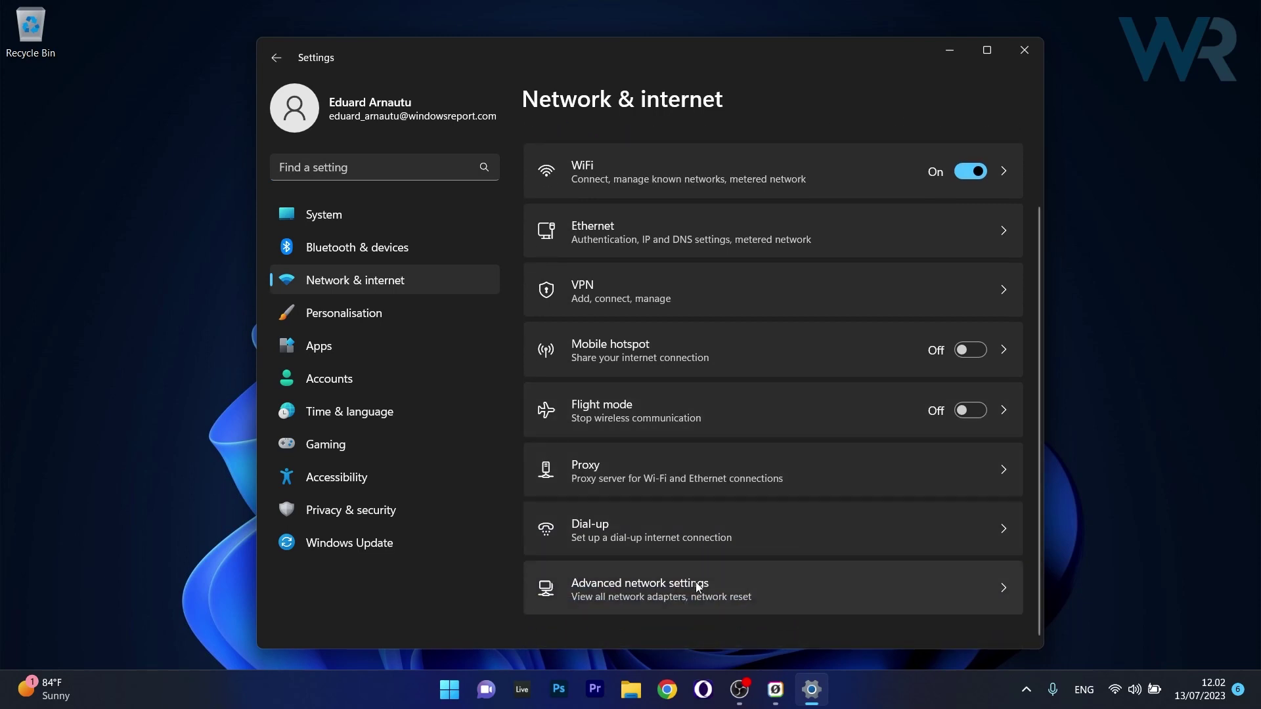
left_click(909, 583)
left_click_drag(1041, 279, 1048, 414)
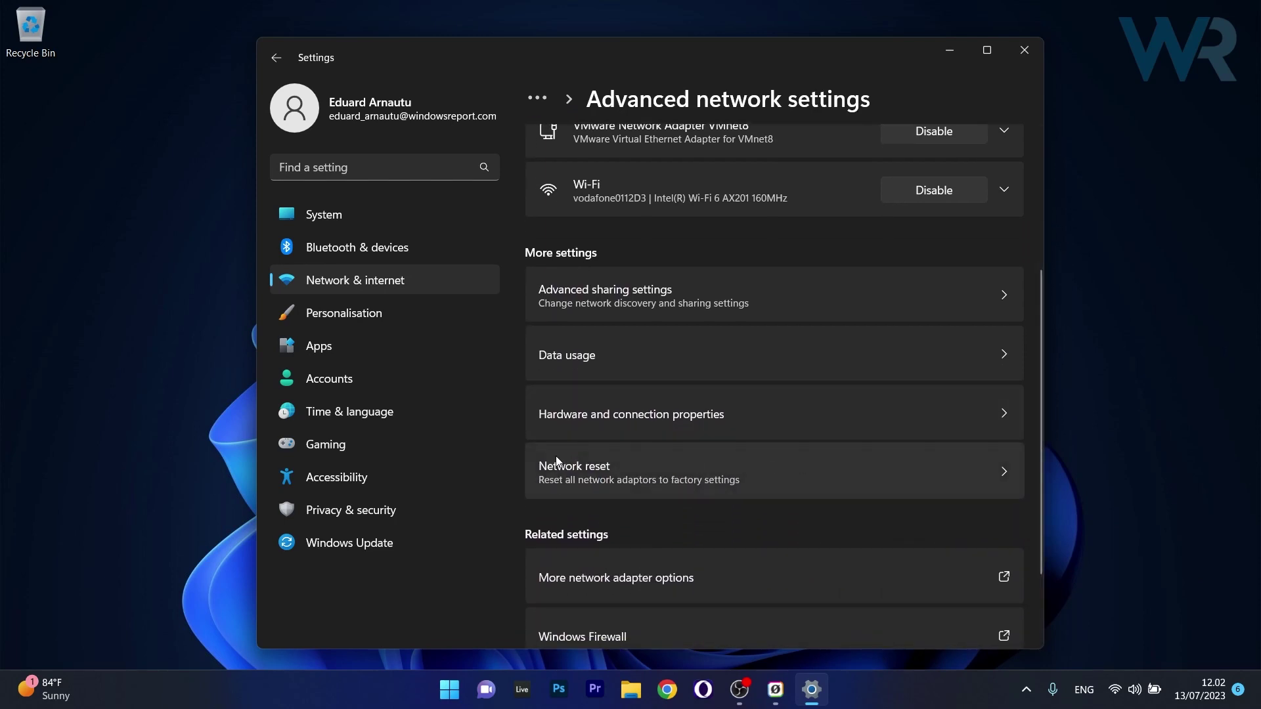
Step: View the Network reset page with its Reset now option, then close Settings
left_click(1009, 473)
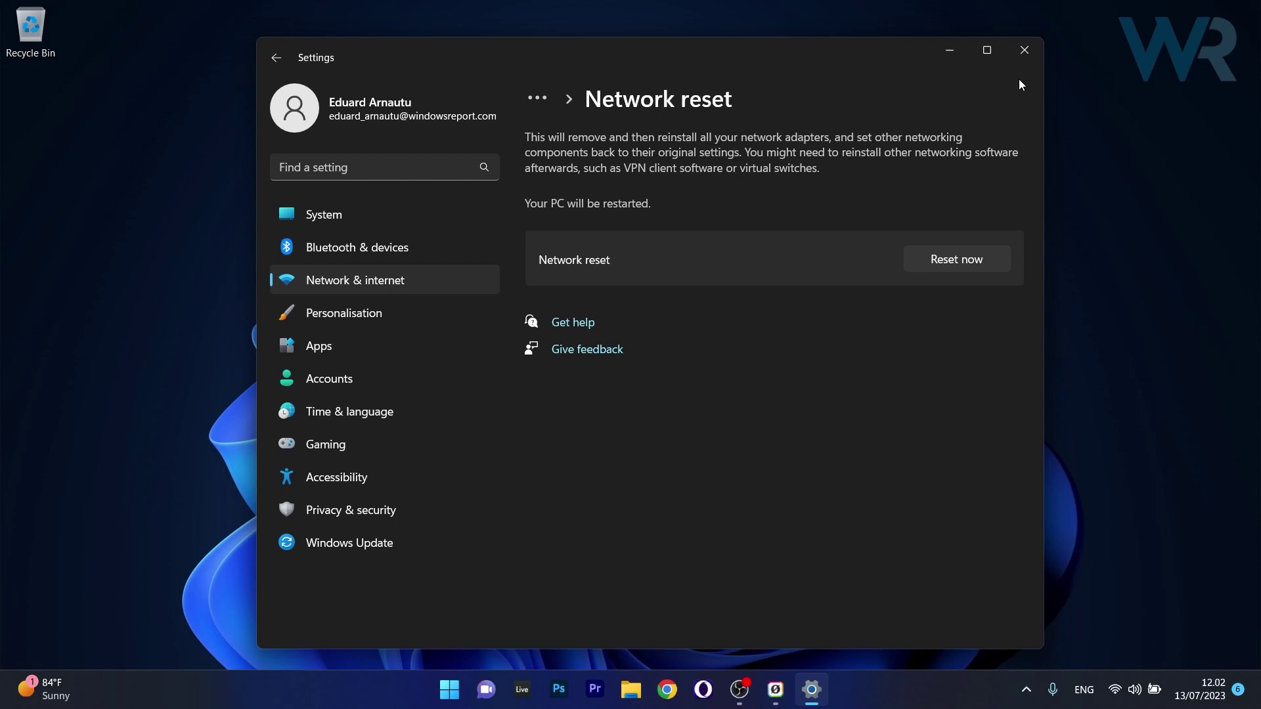
left_click(1024, 51)
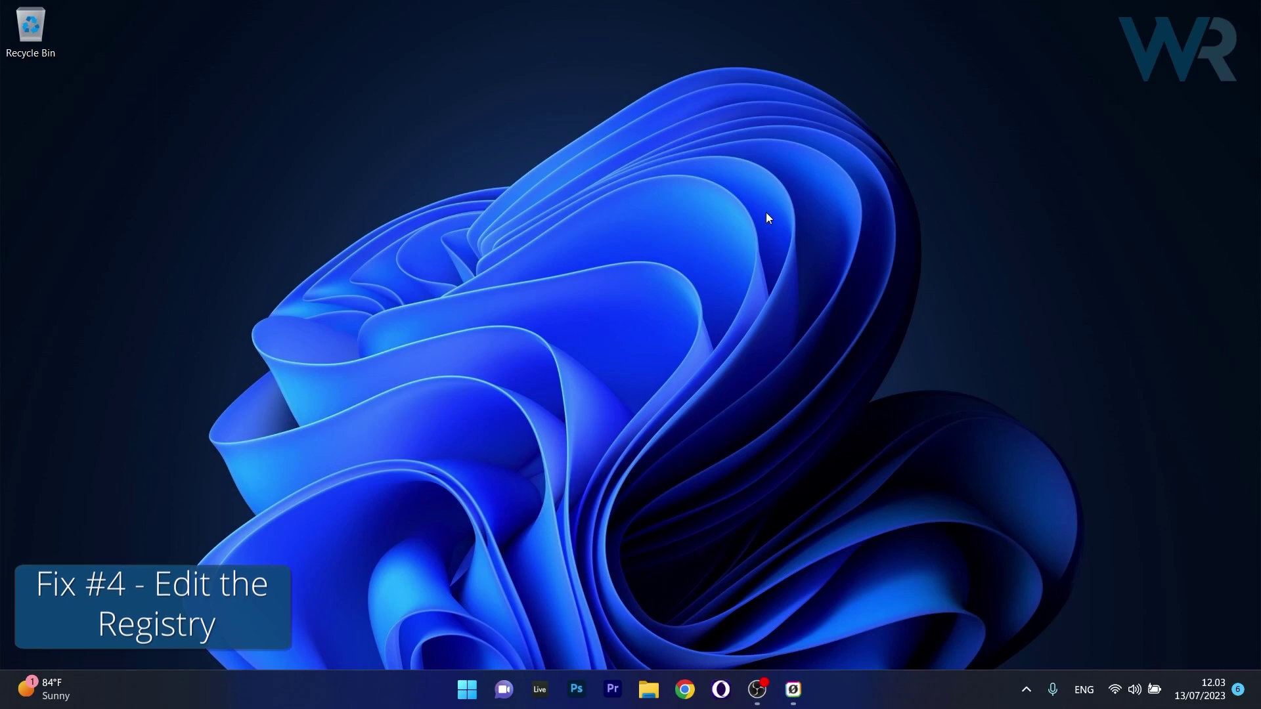
Step: Launch Registry Editor through a Start search for 'regedit'
left_click(467, 689)
type("regedit")
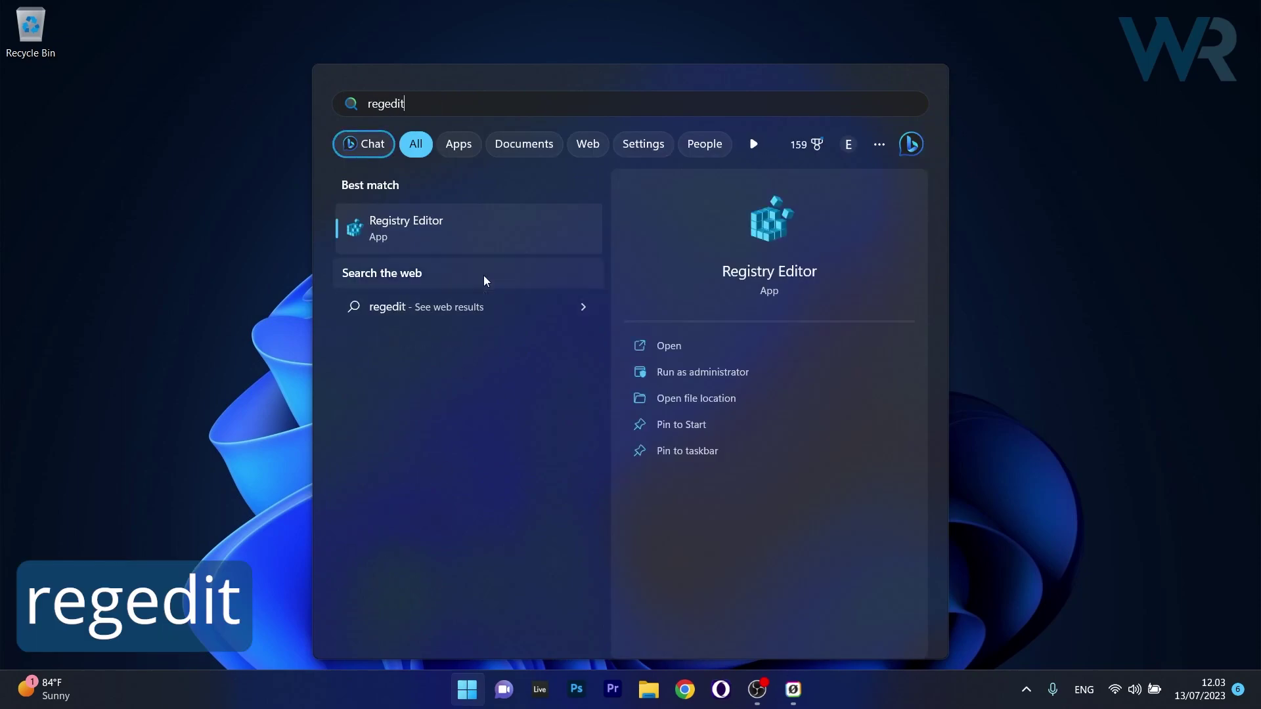
left_click(460, 227)
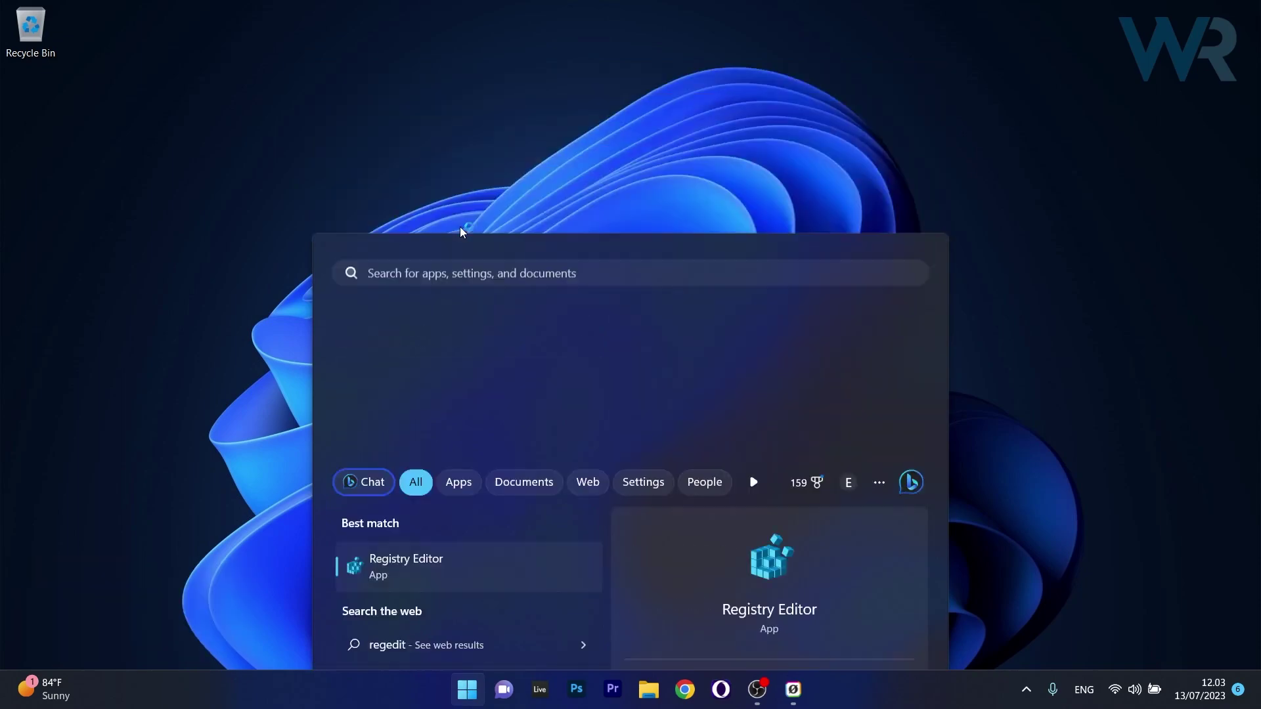
left_click_drag(506, 342, 507, 157)
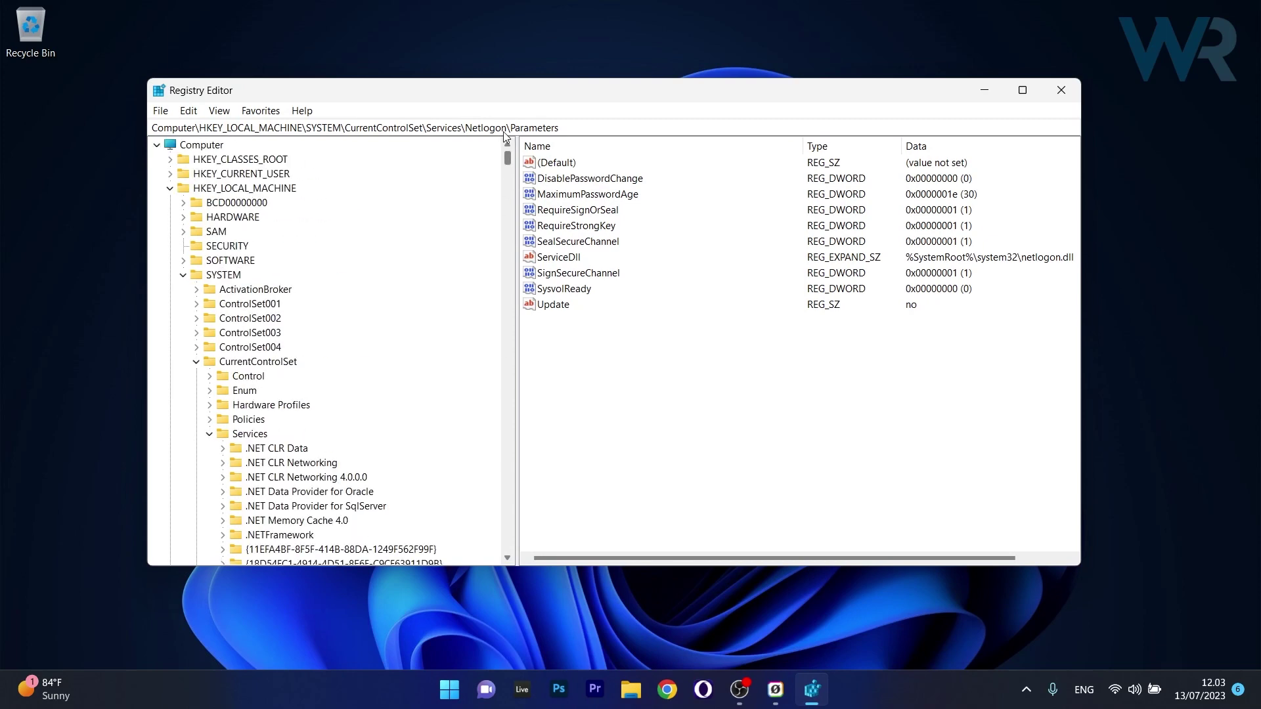
Step: Expand HKEY_LOCAL_MACHINE > SYSTEM > CurrentControlSet > Services to reach the Netlogon key
left_click(225, 192)
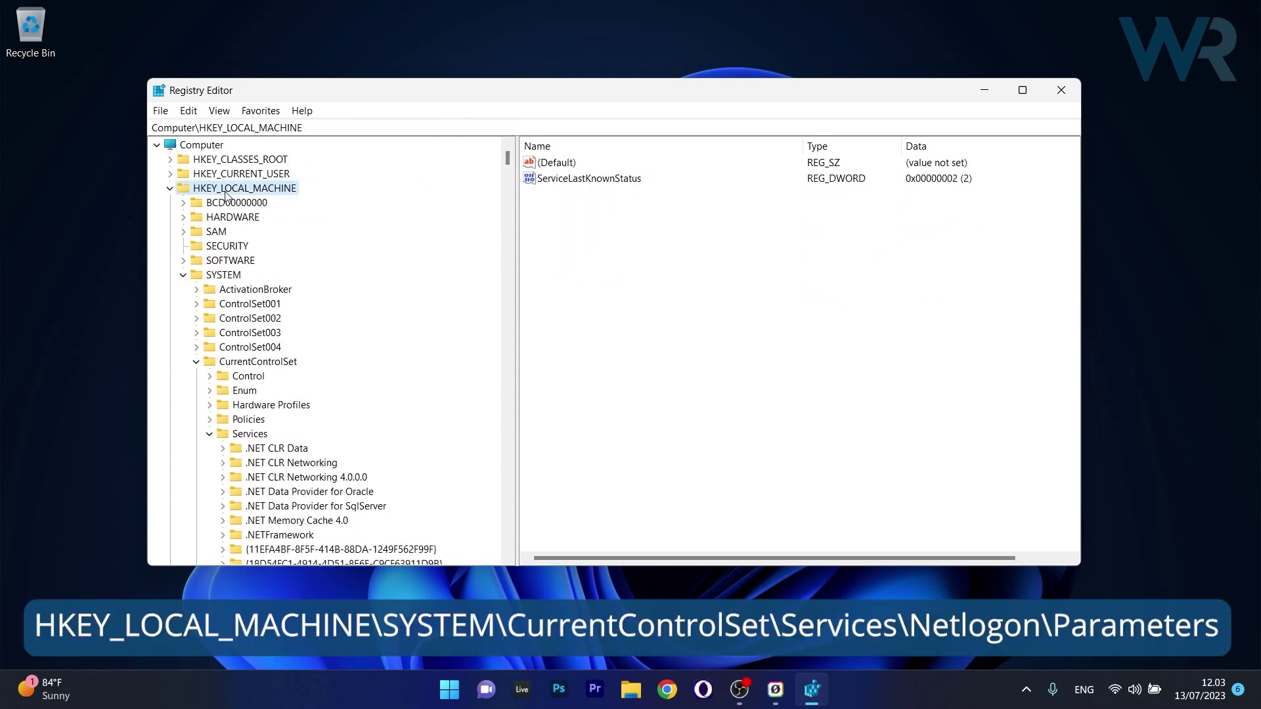
left_click(220, 278)
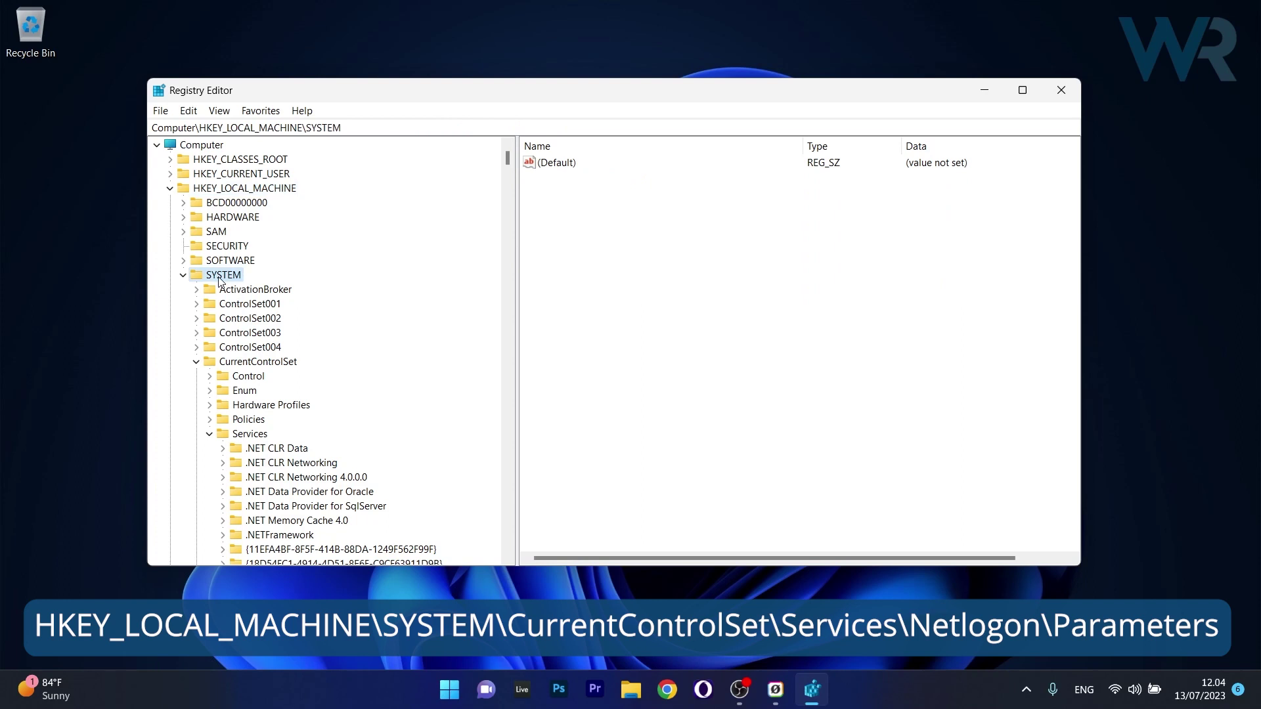
left_click(250, 362)
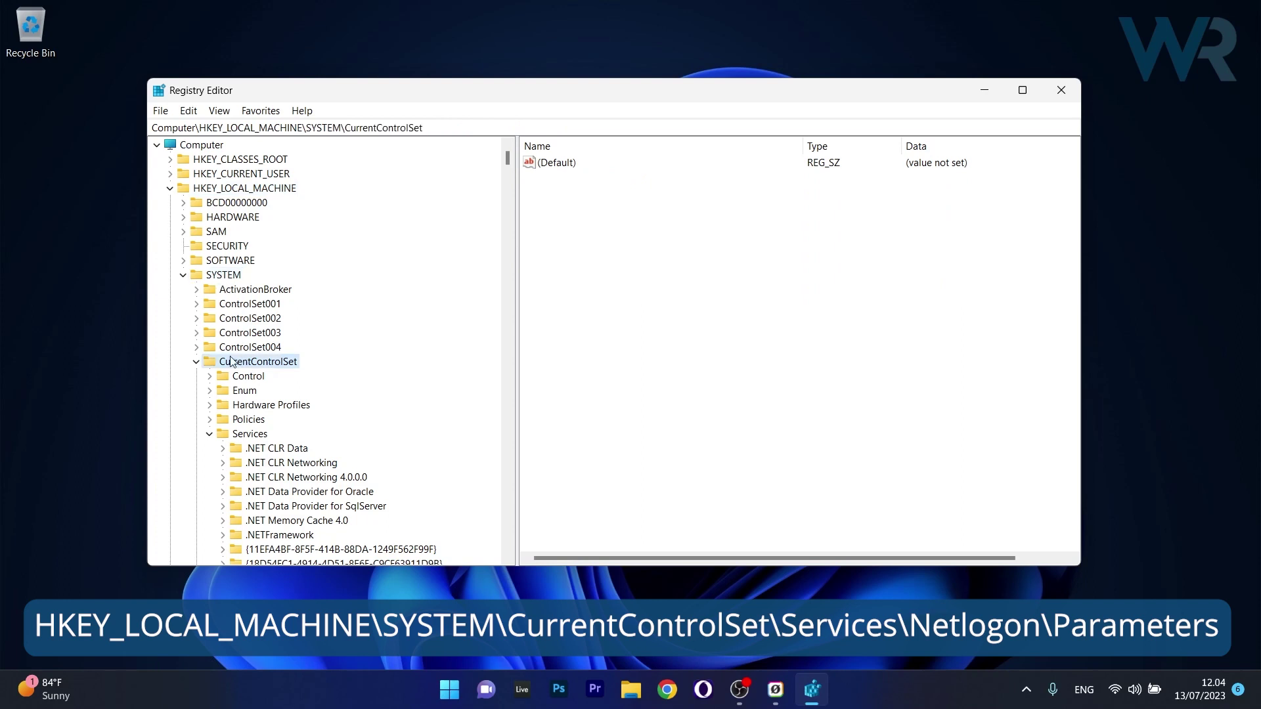
left_click(259, 449)
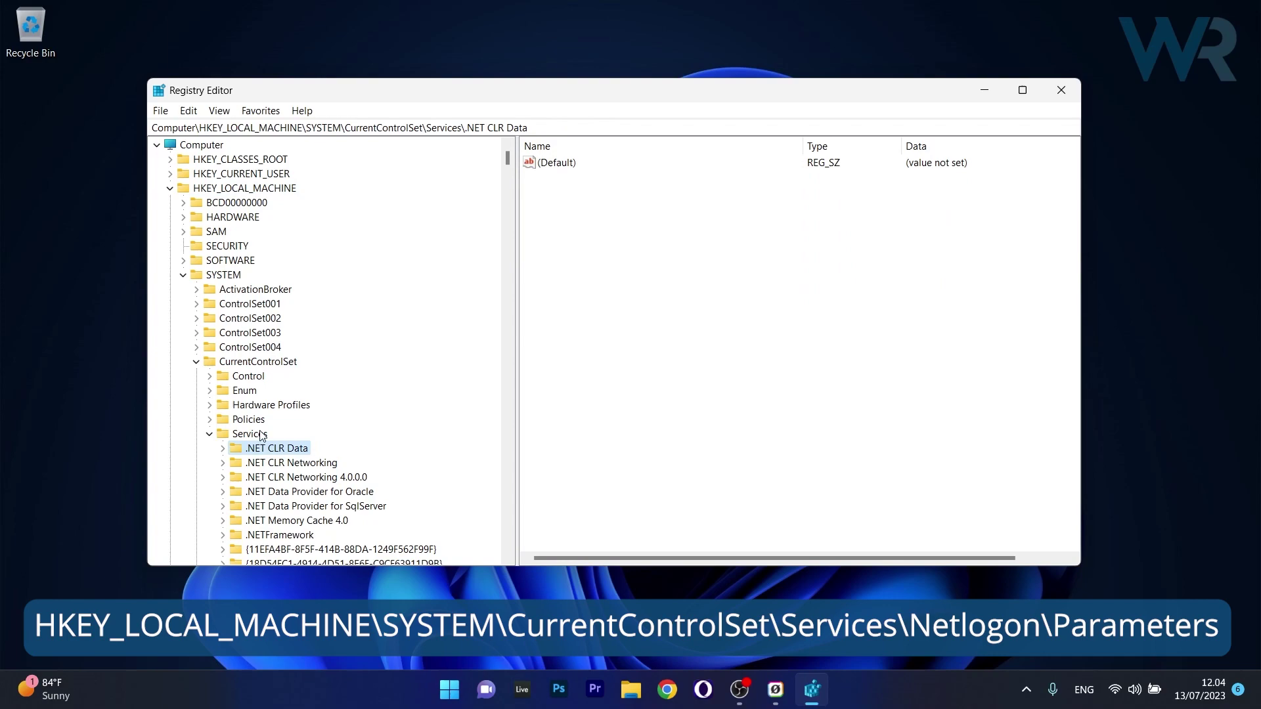
left_click(262, 434)
left_click_drag(507, 159, 507, 347)
Step: Expand Netlogon and select its Parameters key, glancing at the New value menu without adding anything
double_click(279, 434)
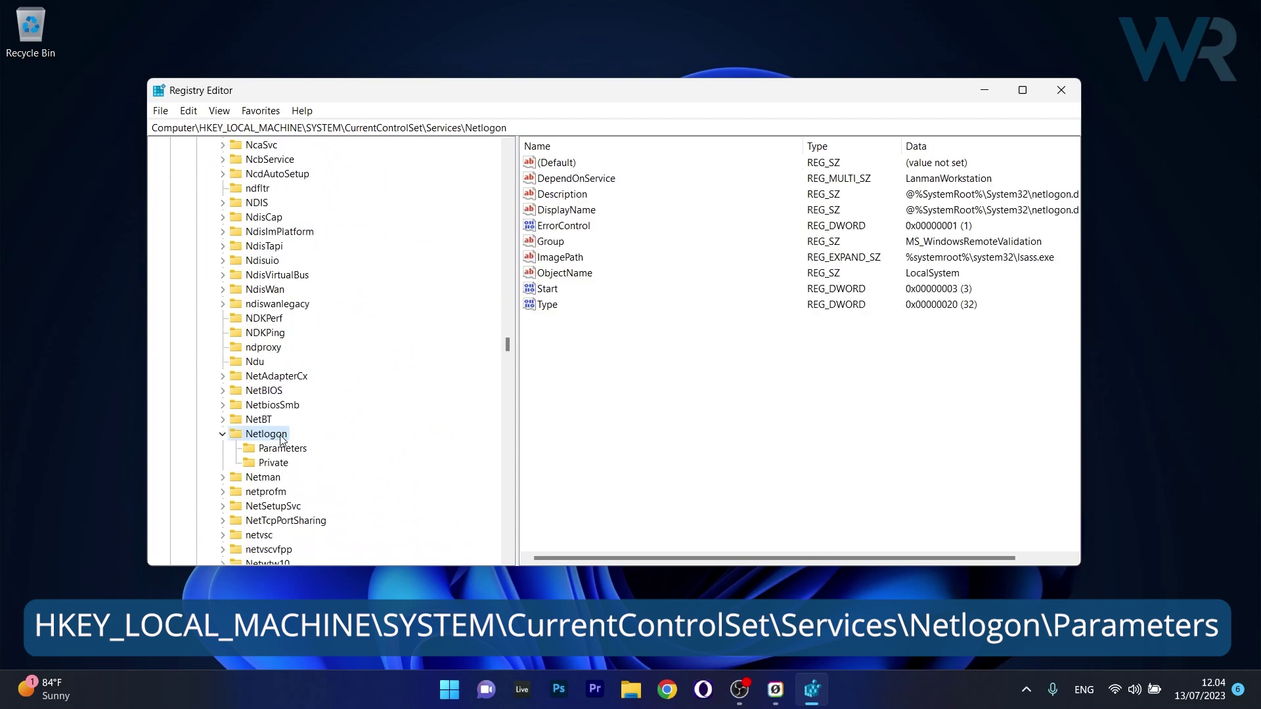
left_click(283, 449)
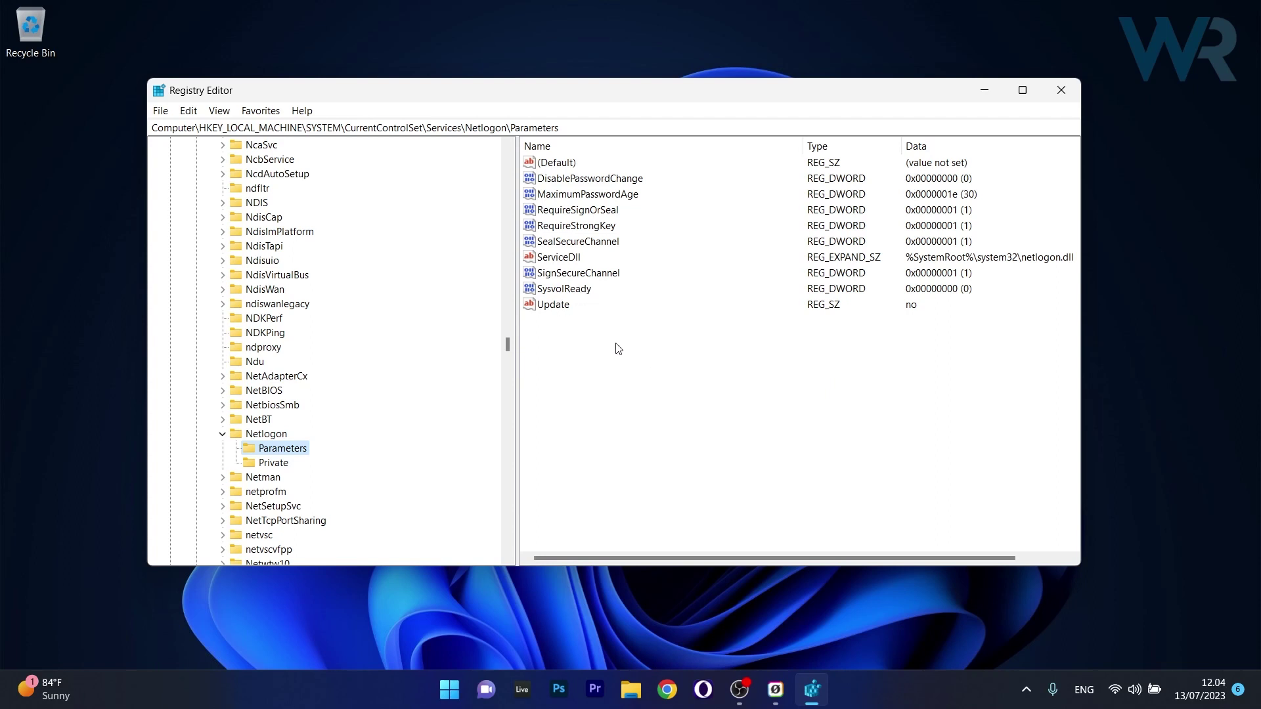
right_click(649, 392)
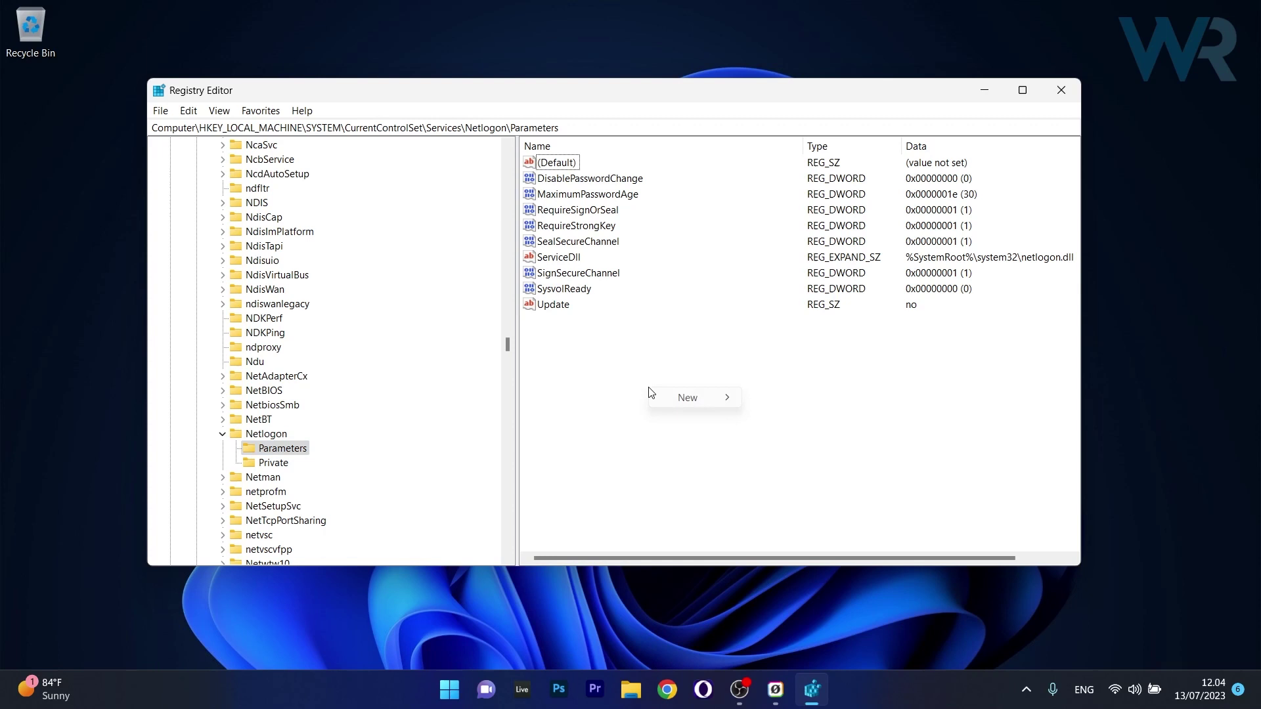
mouse_move(690, 397)
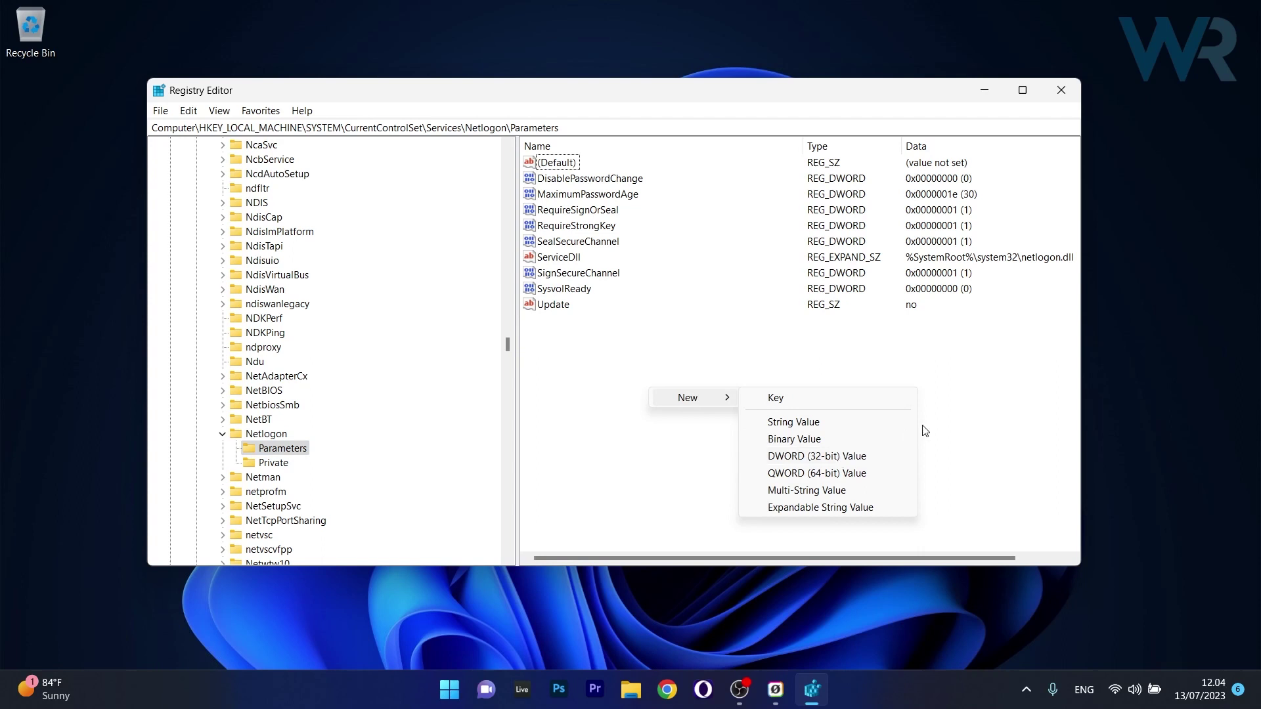
left_click(811, 367)
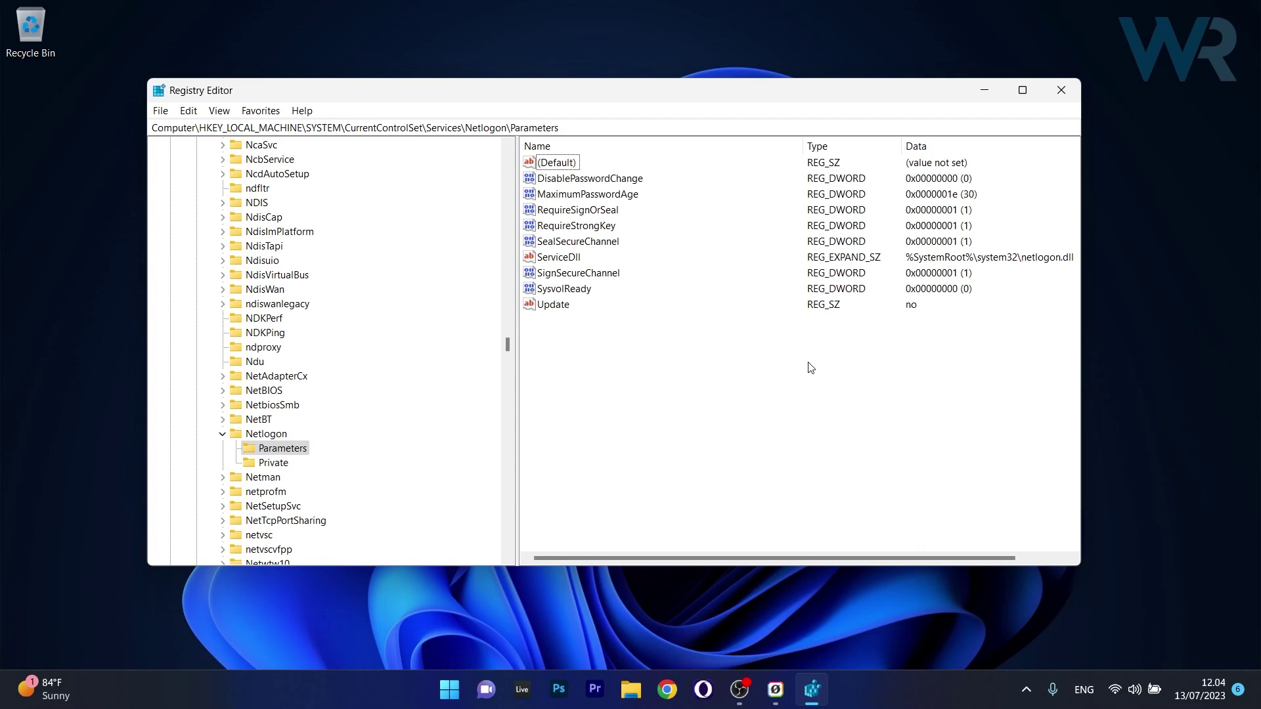
Step: Change SysvolReady's value data from 0 to 1 and confirm
double_click(566, 289)
left_click_drag(328, 159, 780, 354)
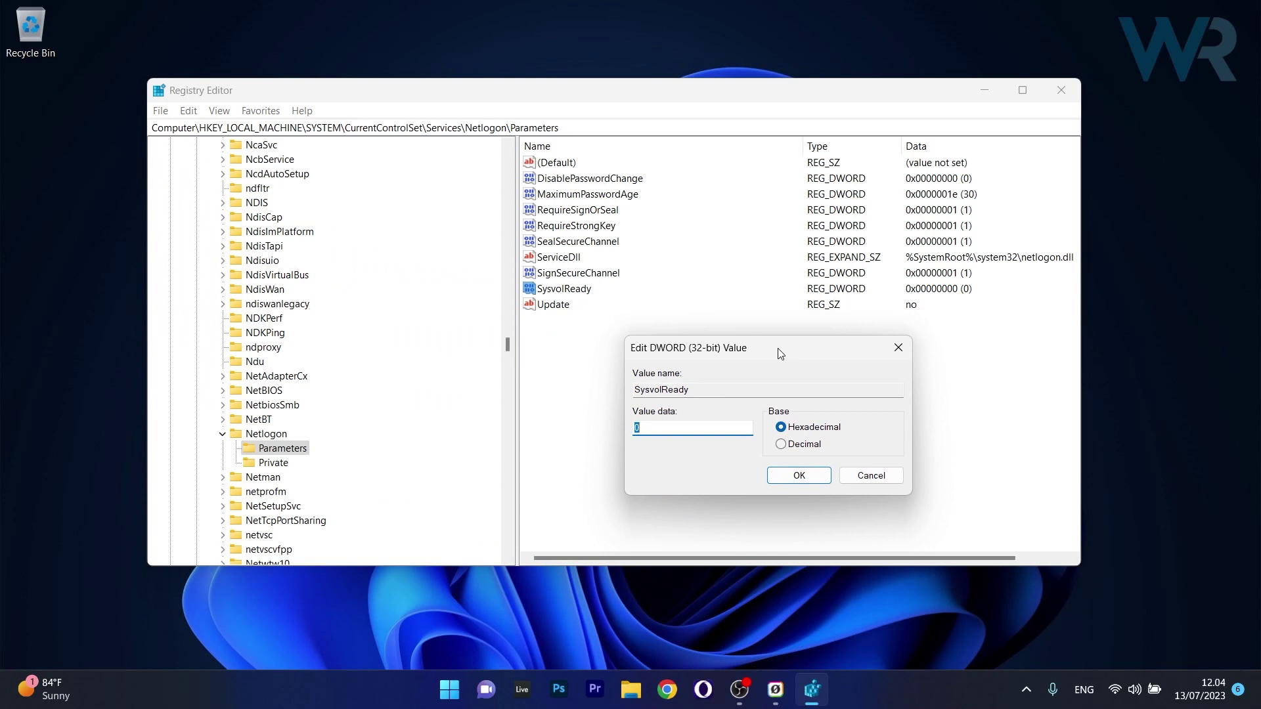
type("1")
left_click(800, 476)
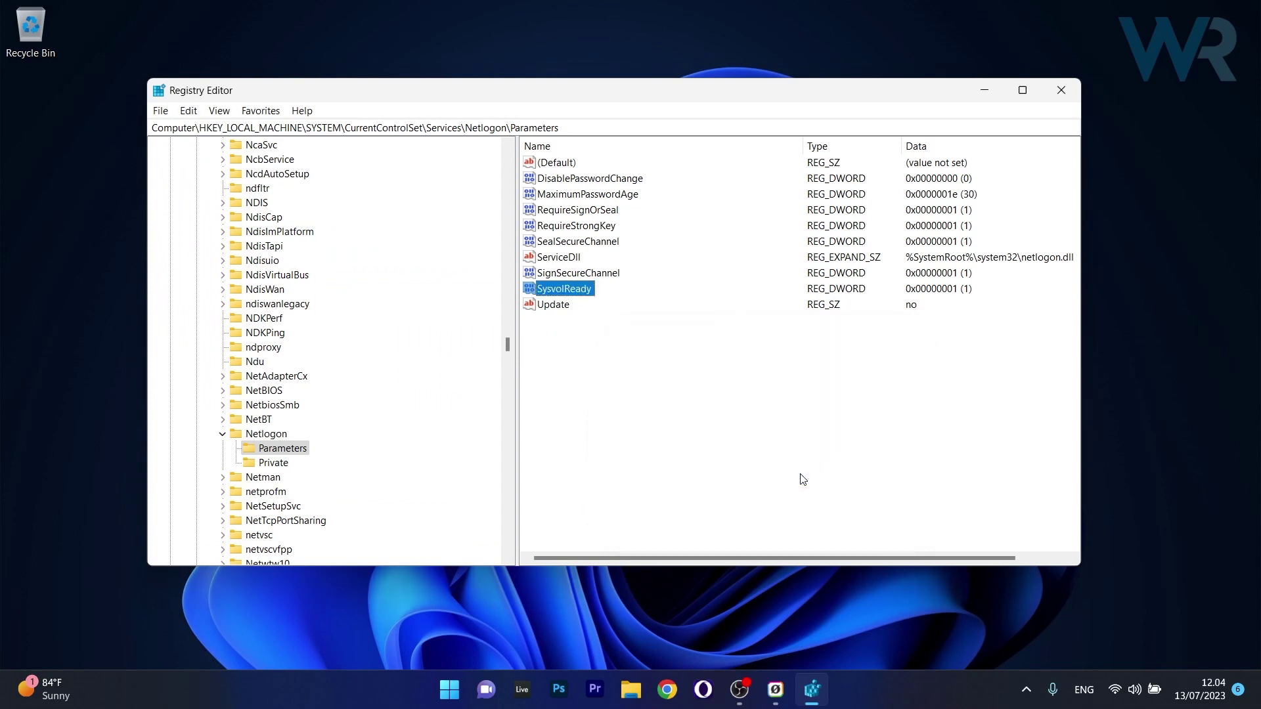